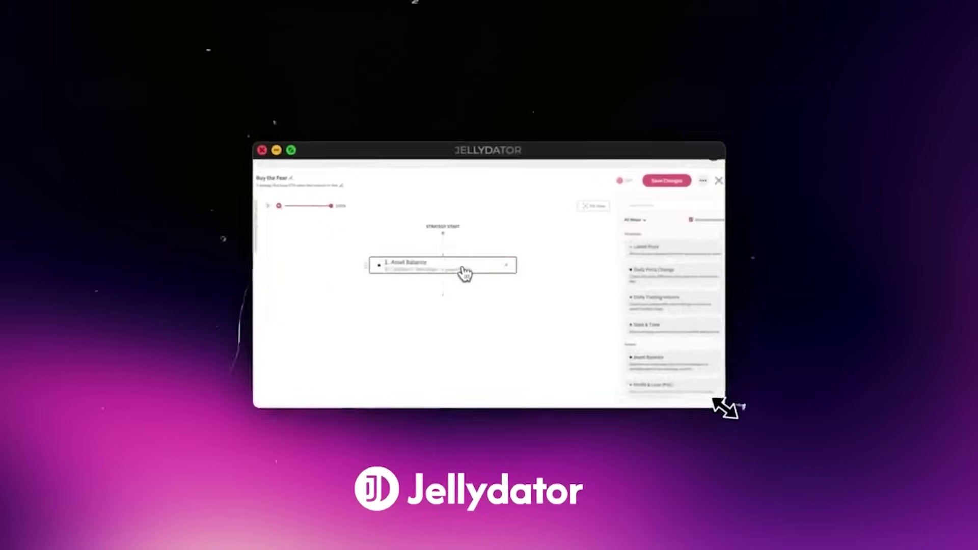
Set the Asset Balance step to check Ethereum (ETH) with a less-than-or-equal condition
click(462, 273)
click(655, 280)
click(657, 351)
click(737, 311)
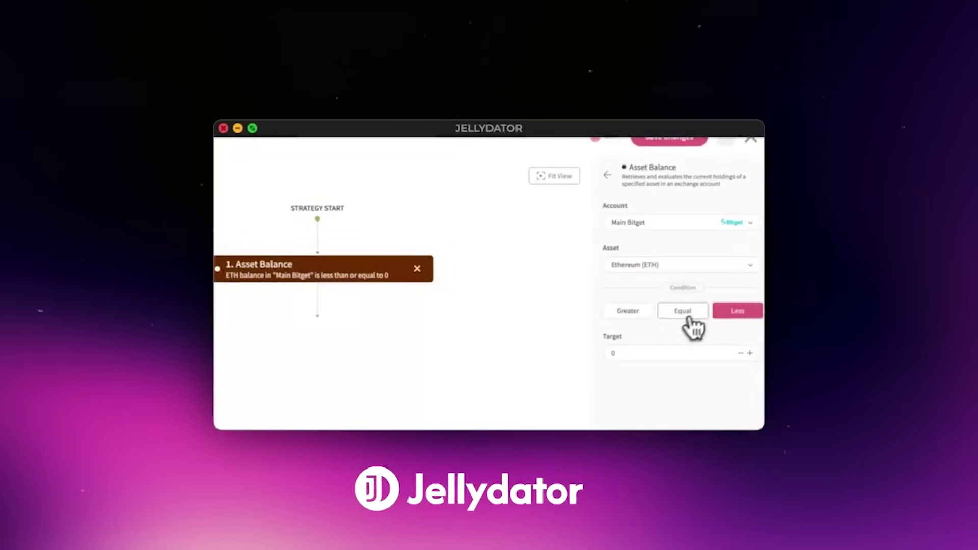
click(683, 310)
click(650, 353)
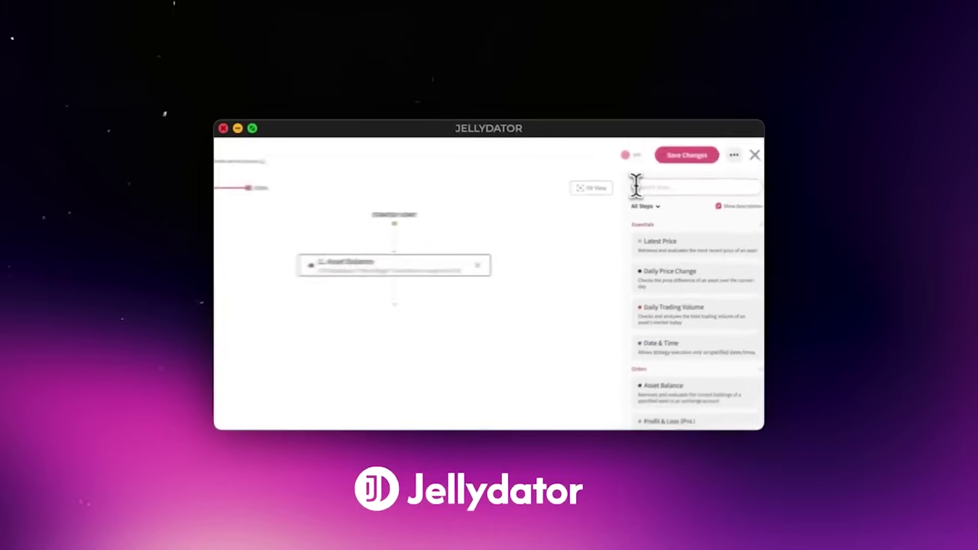
Add a Crypto Fear & Greed Index step 2 requiring the index to be less than Fear
text(fear)
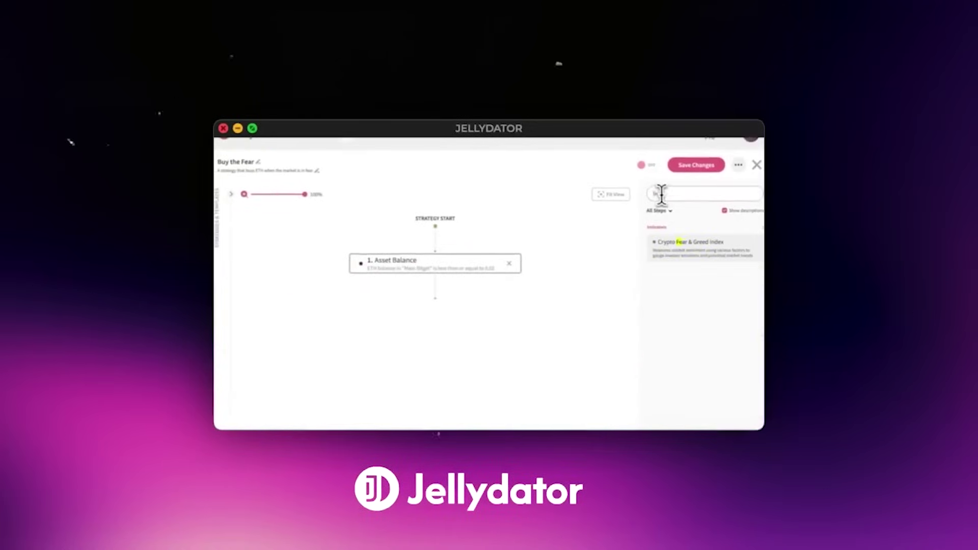
drag(679, 243, 478, 319)
click(478, 318)
click(694, 317)
click(694, 271)
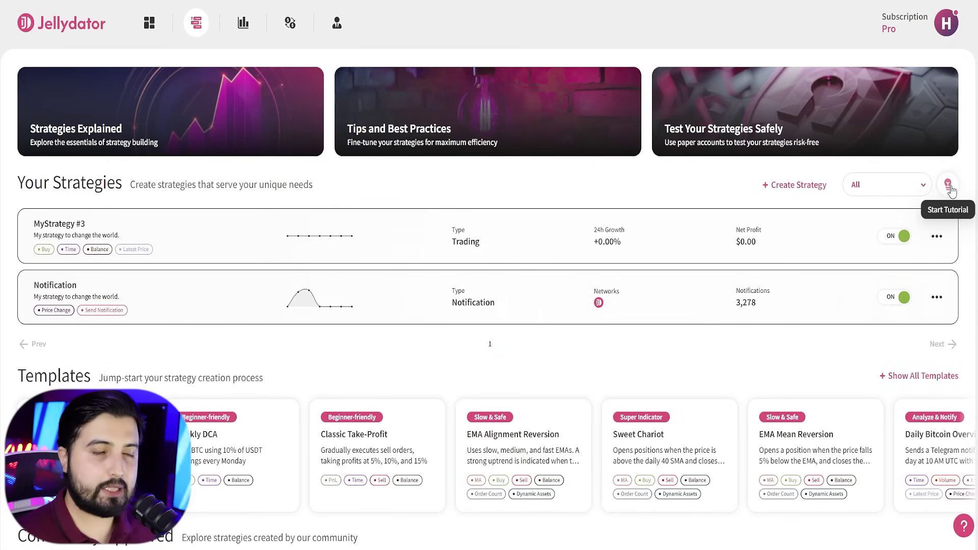
Create a new strategy, My Strategy #3, with an empty canvas
click(809, 188)
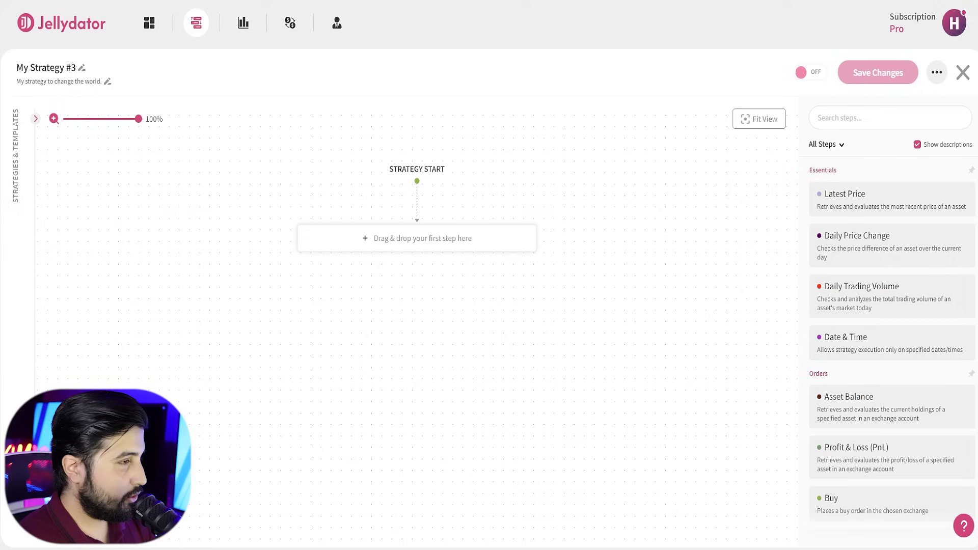
Retitle the strategy 'Bitcoin Twitter Mood and Price Notification' and paste the Telegram-alert description
click(42, 68)
drag(19, 67, 79, 68)
text(Bitcoin Twitter Mood and Price Notification)
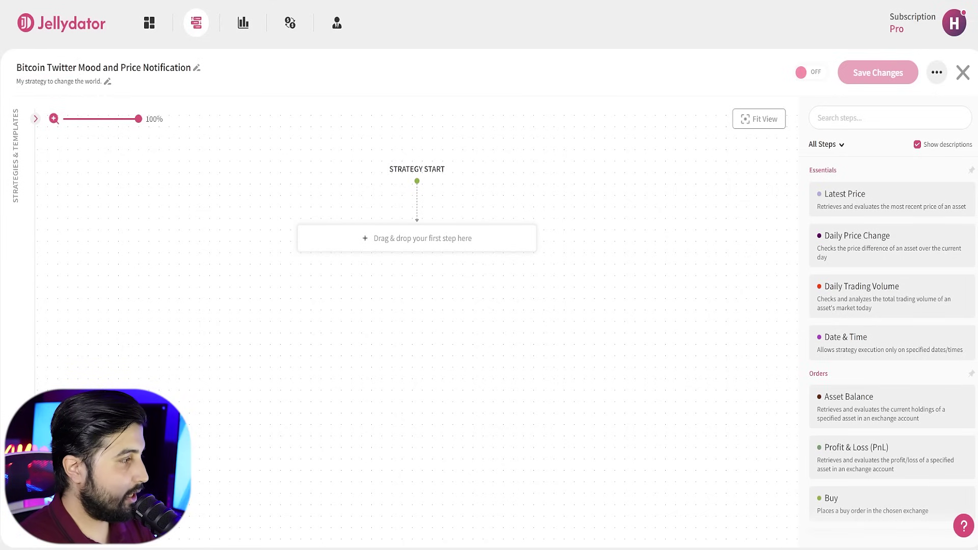
triple_click(92, 81)
text(Send Telegram notification whenever X (Twitter) sentiment is mostly positive and price increases by 3%)
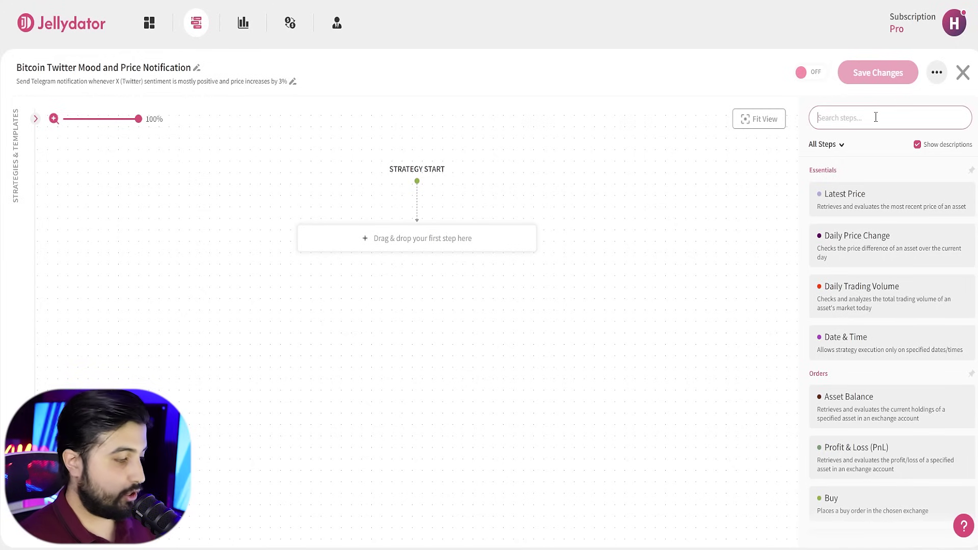
Add Twitter/X Sentiment as step 1 with topic bitcoin and target greater than or equal to 70
text(x)
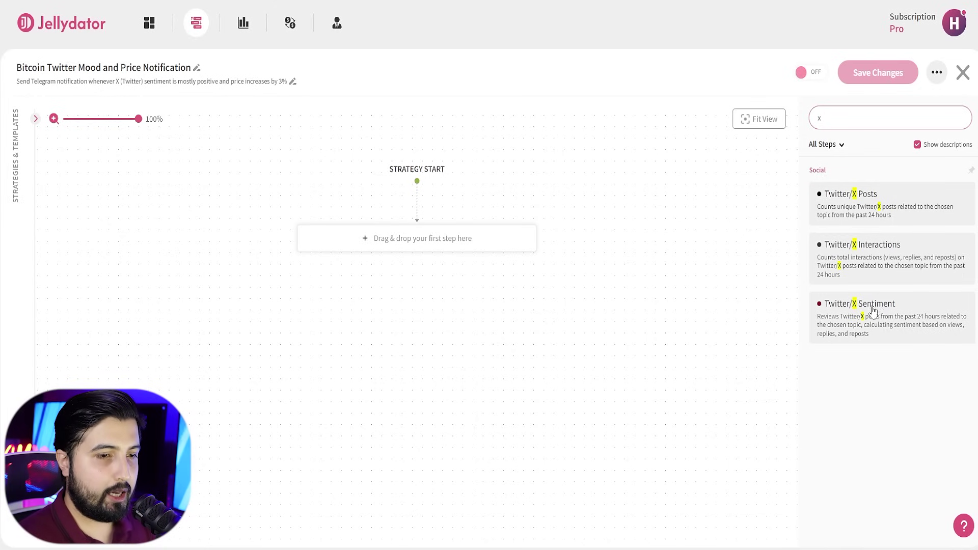
drag(894, 314, 432, 250)
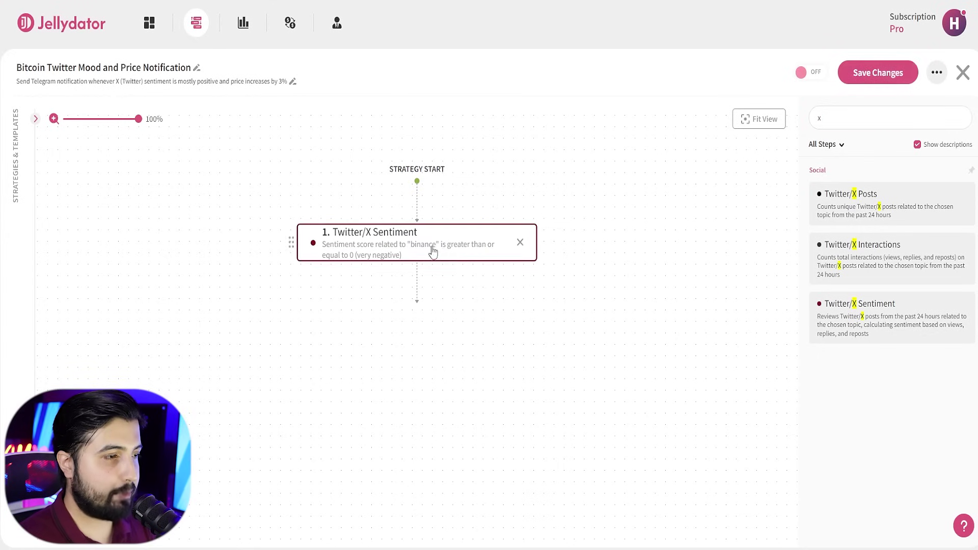
click(406, 245)
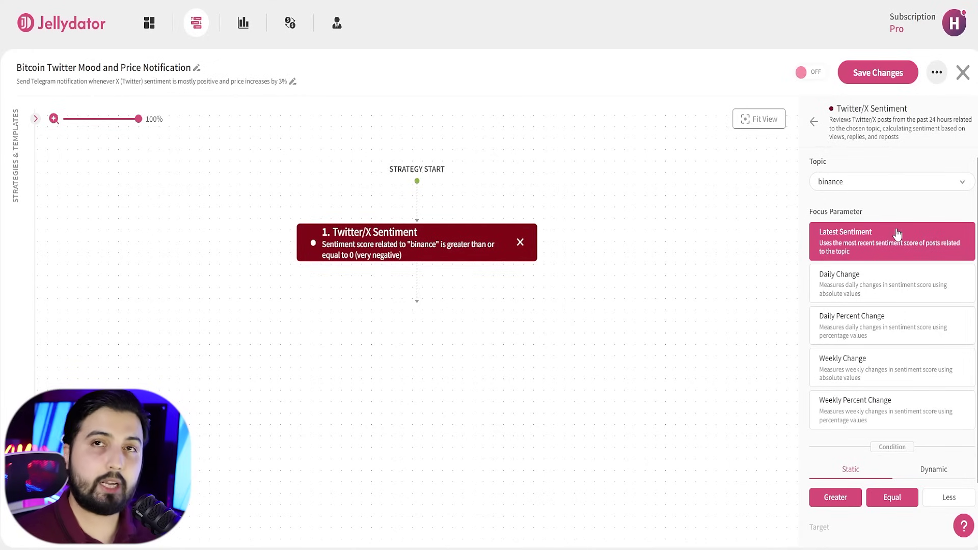
click(859, 183)
text(bit)
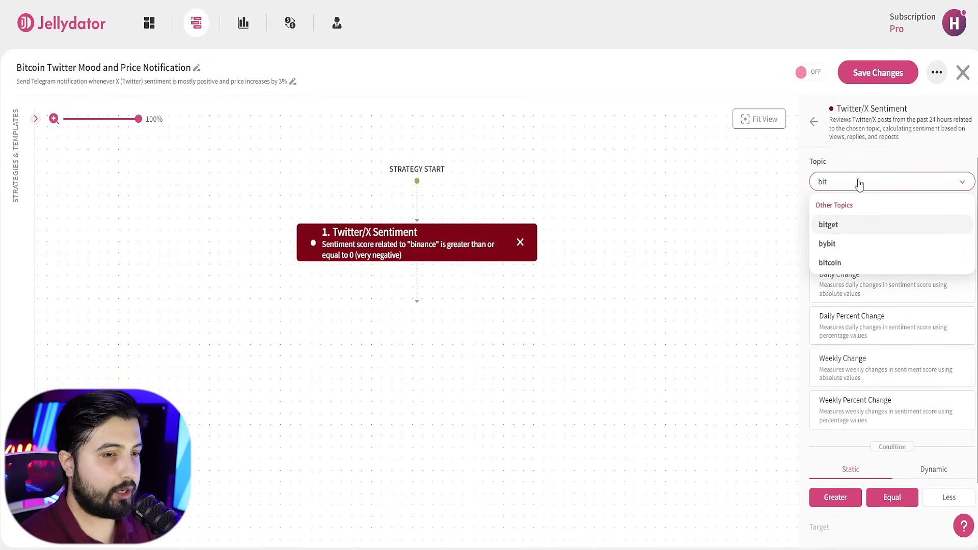
click(831, 263)
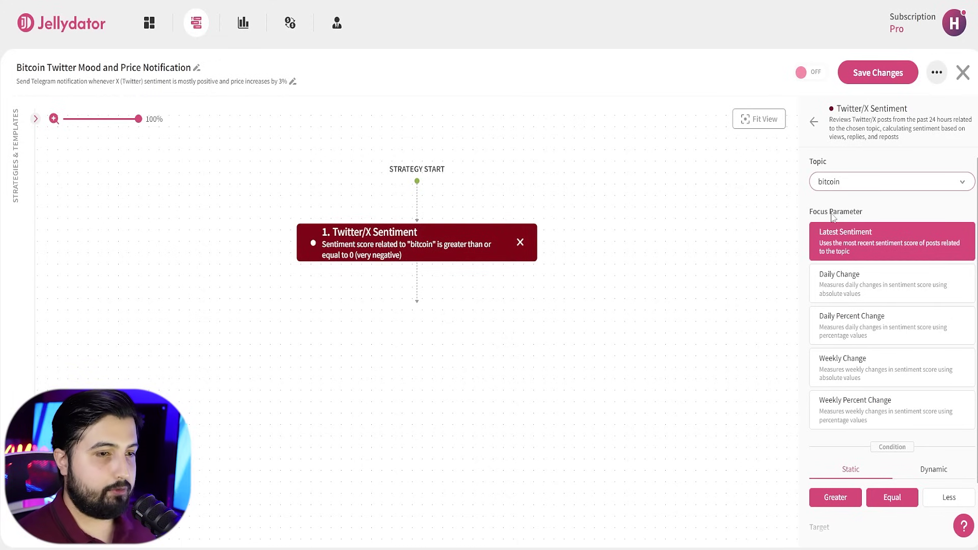
scroll(854, 240, down, 1)
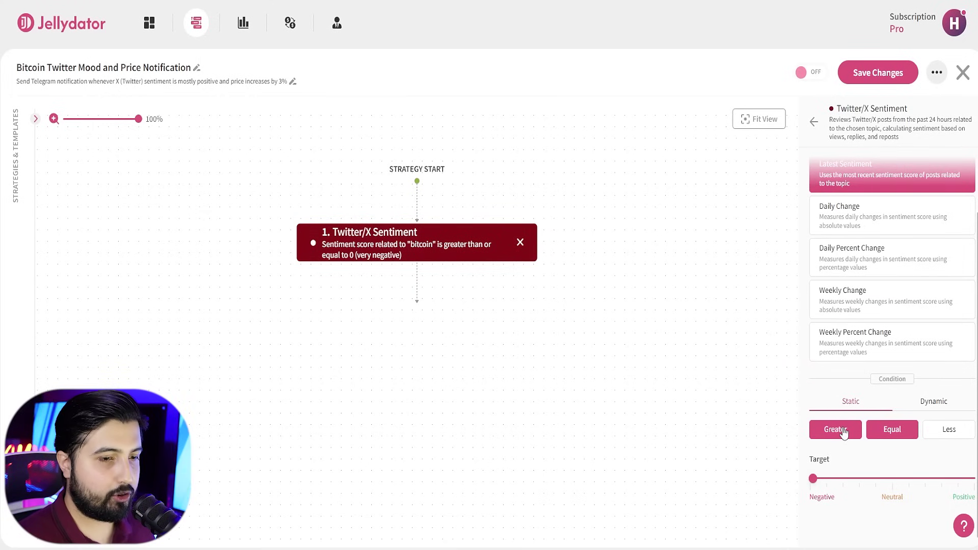
mouse_move(815, 480)
drag(814, 479, 925, 482)
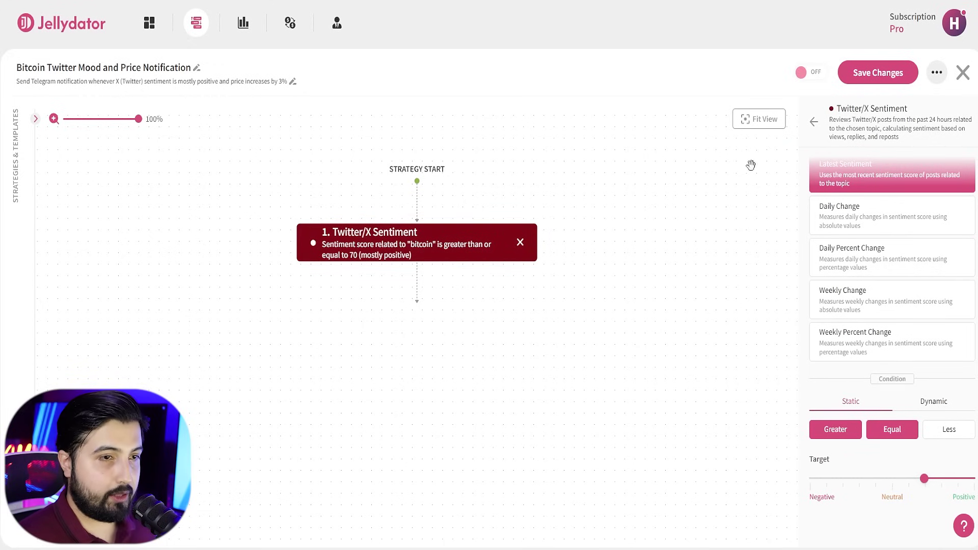
Add Daily Price Change as step 2 requiring BTC/USDT change percentage greater than or equal to 3
click(813, 122)
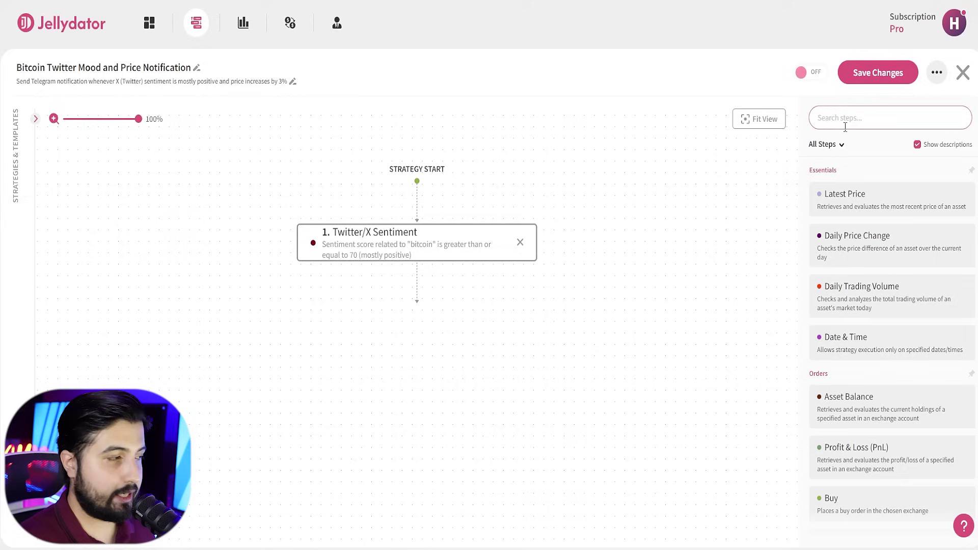
drag(884, 254, 389, 282)
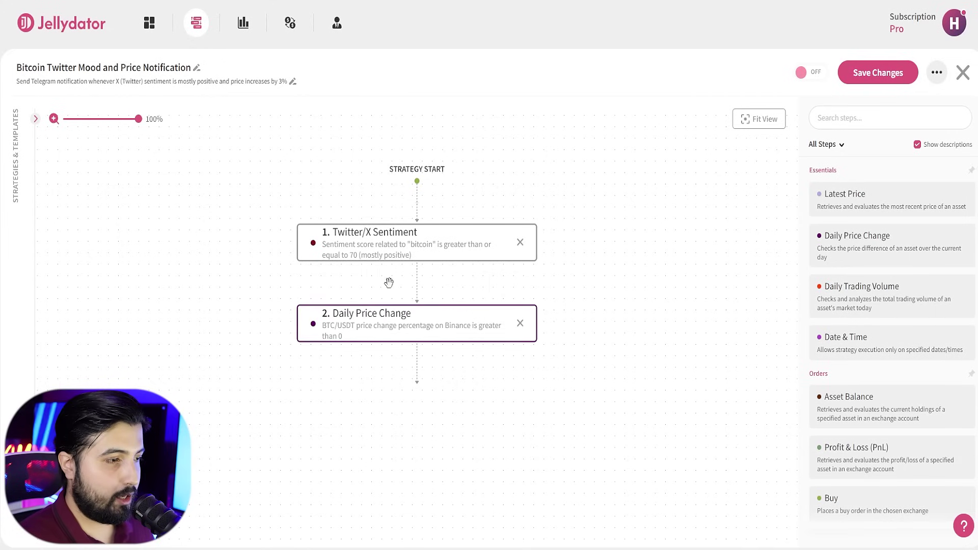
click(402, 324)
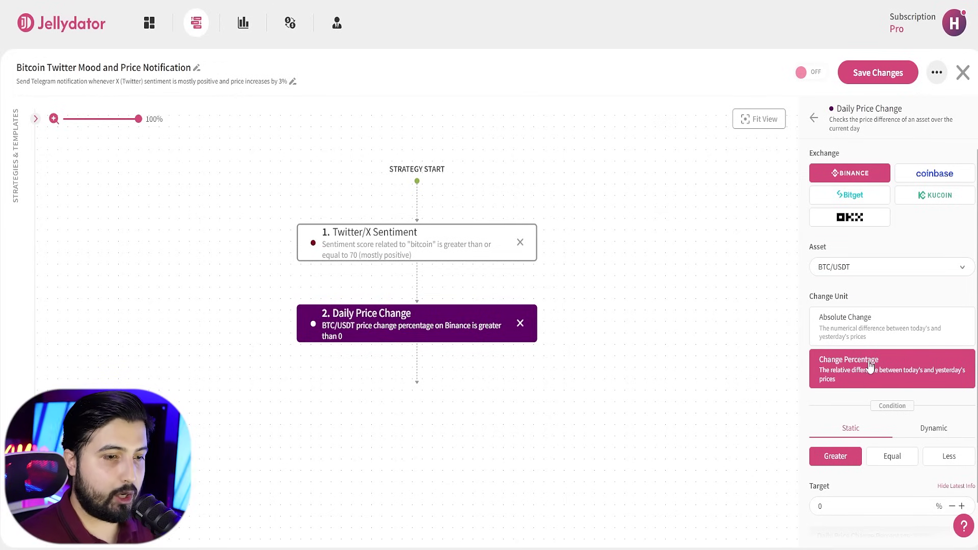
scroll(875, 374, down, 1)
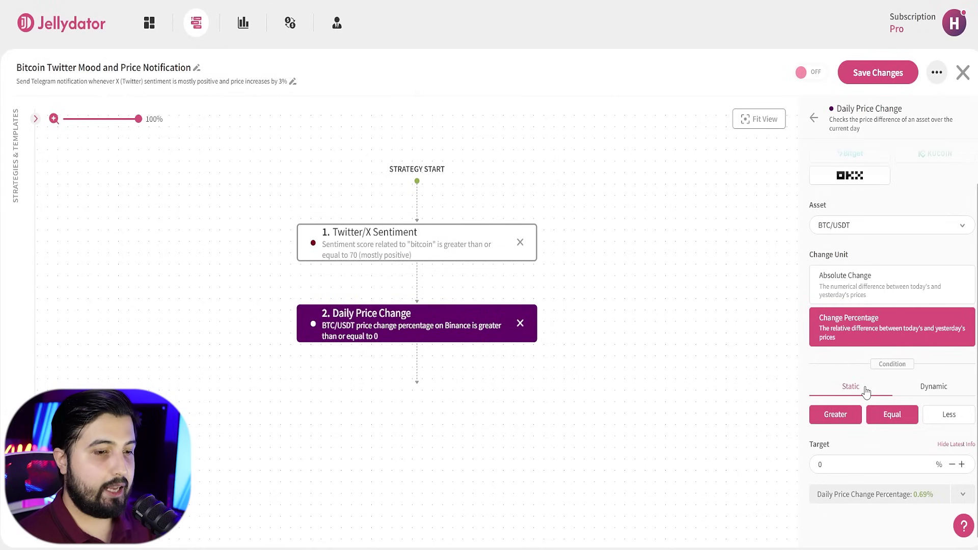
click(836, 460)
text(3)
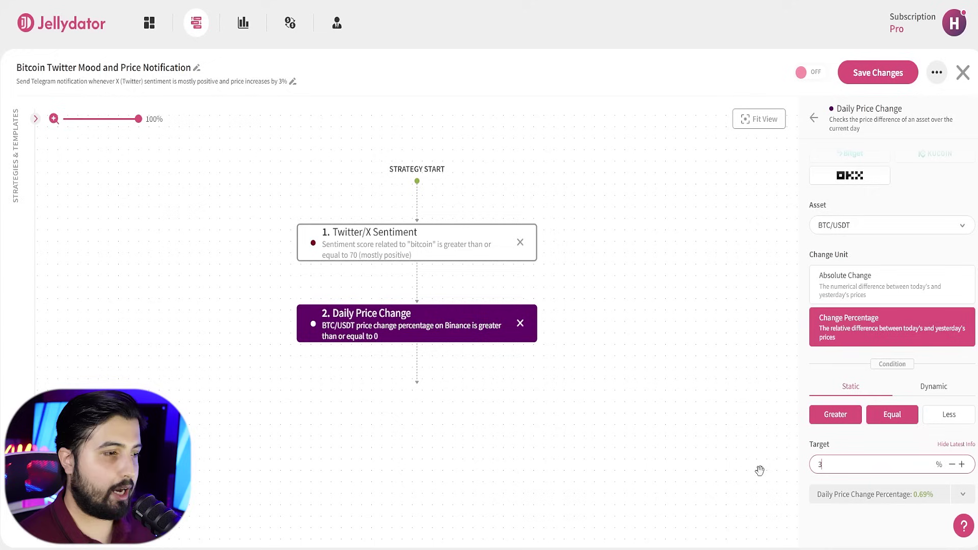
click(249, 454)
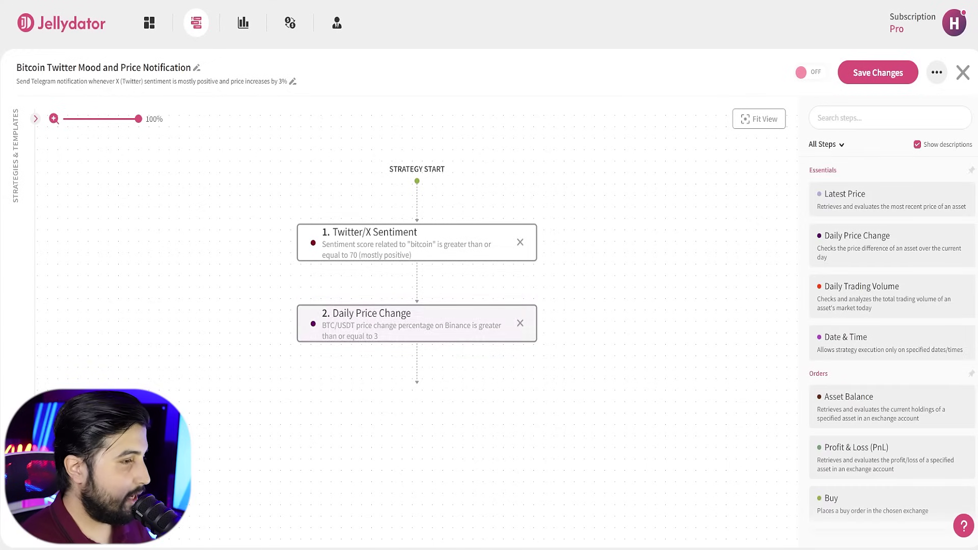
Add a Date & Time step 3 scheduled to run once every day
click(845, 118)
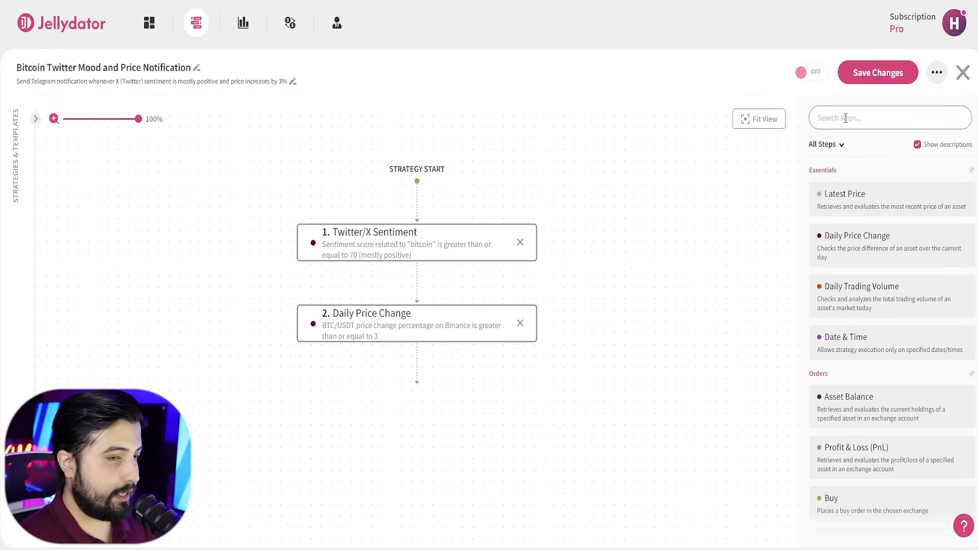
text(da)
drag(884, 203, 417, 370)
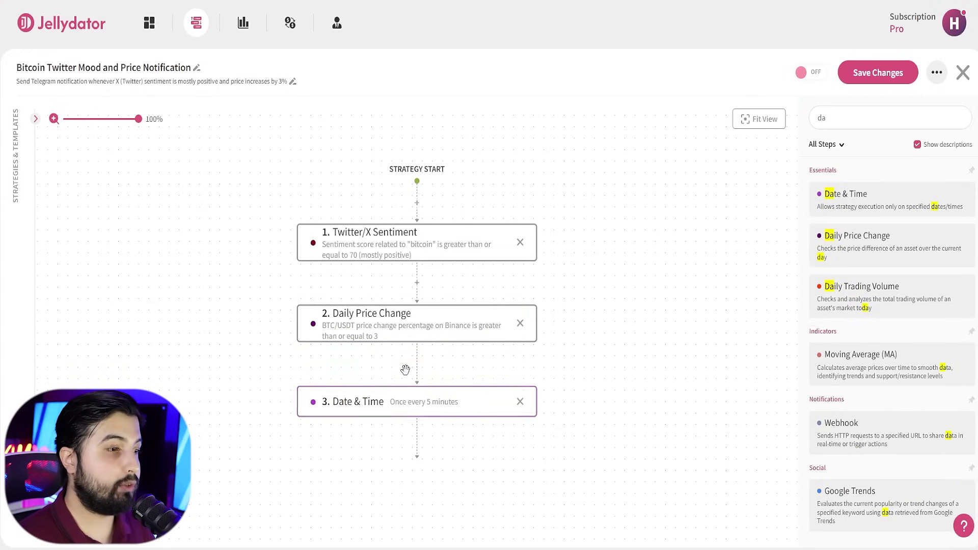
click(398, 402)
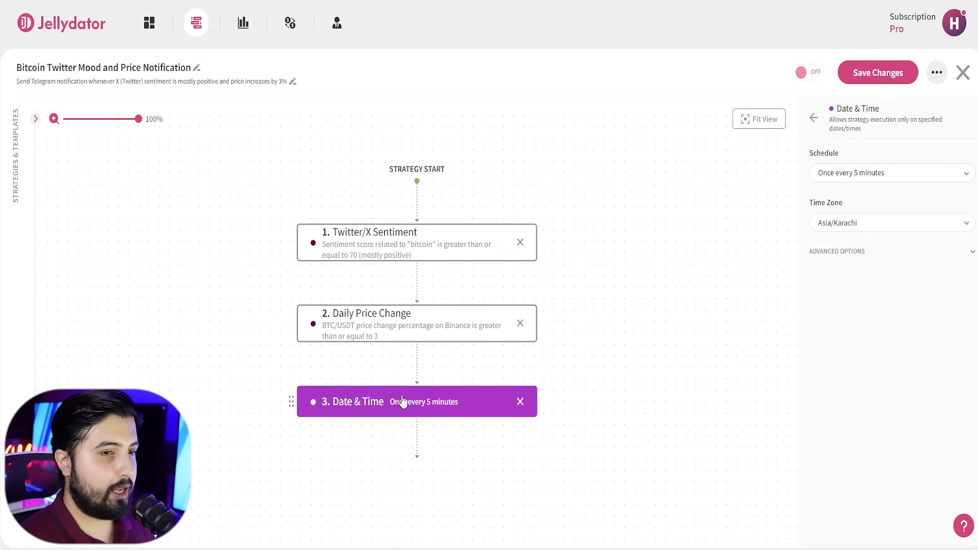
click(880, 175)
scroll(878, 239, down, 3)
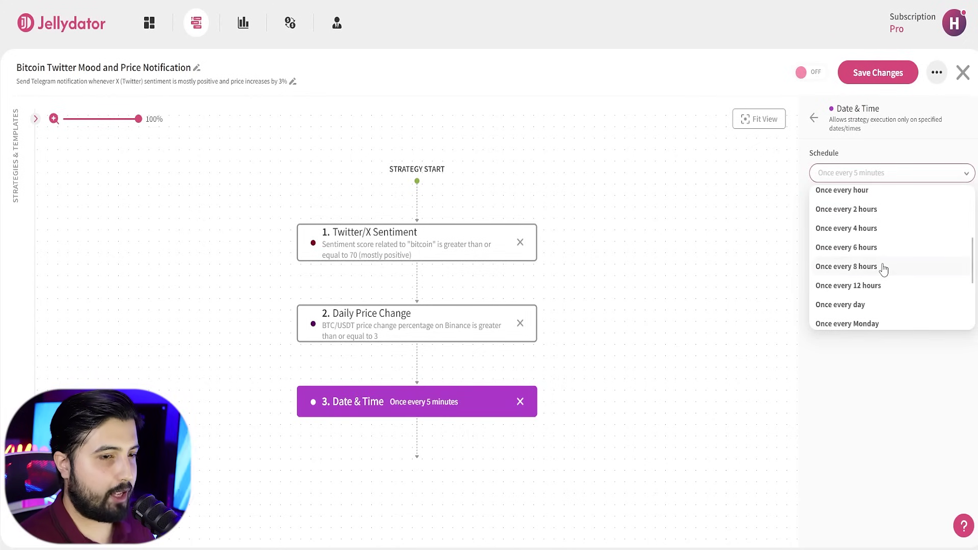
click(865, 304)
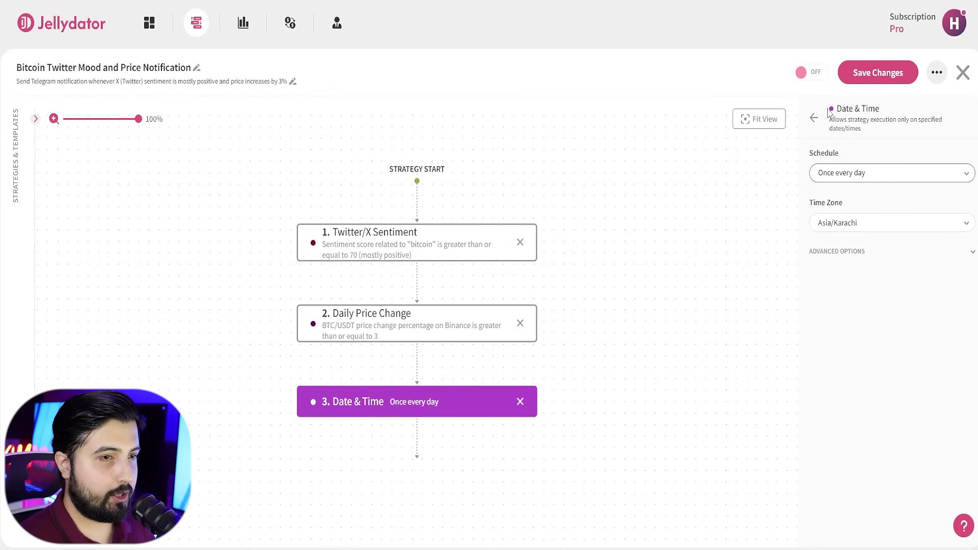
click(813, 118)
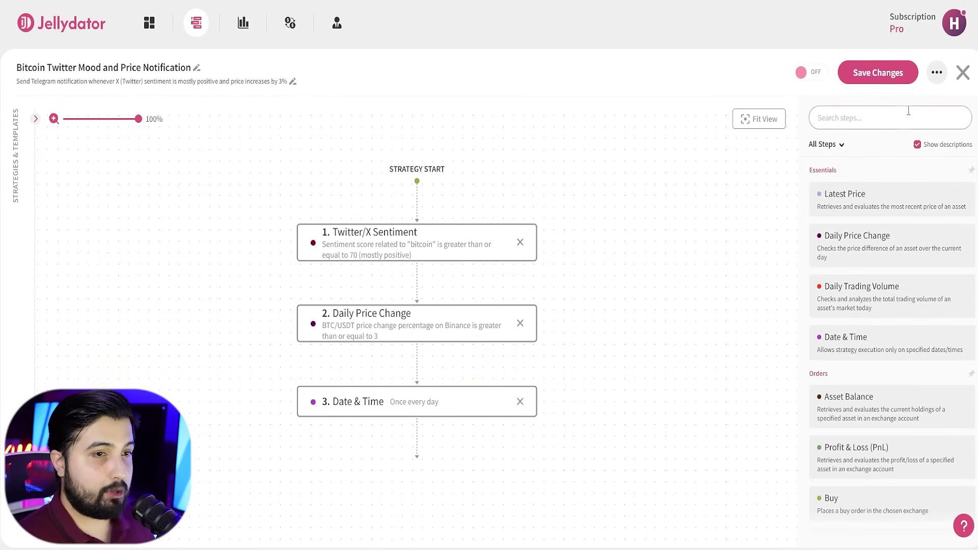
Add a Send Telegram Message step below the Date & Time step
click(884, 120)
text(tel)
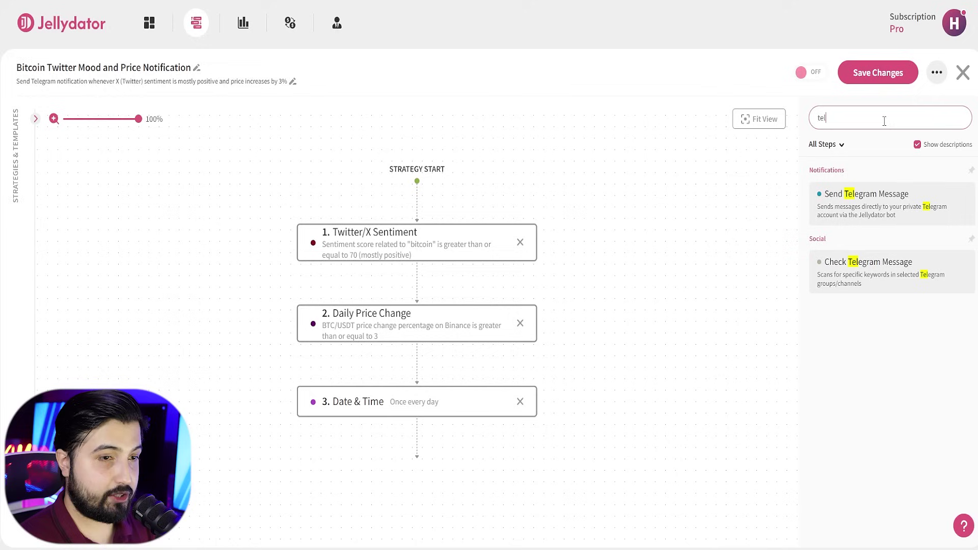
drag(861, 198, 400, 439)
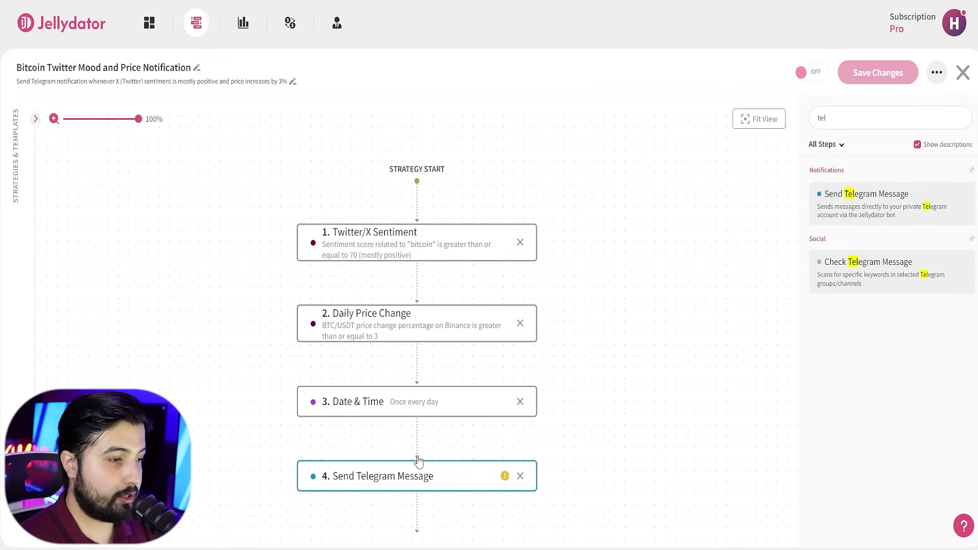
Try inserting a Send Jellydator Notification step, then undo it
double_click(839, 121)
text(noti)
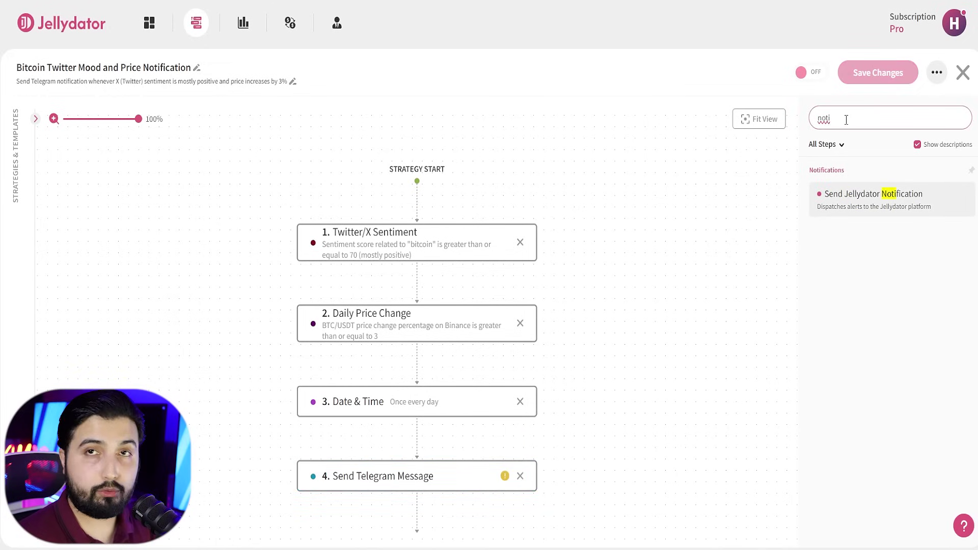
drag(876, 198, 436, 447)
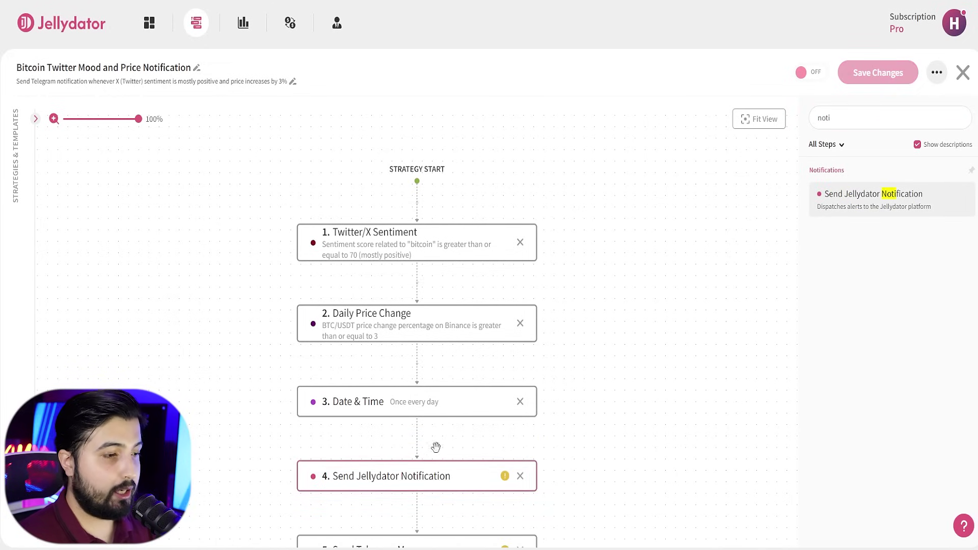
scroll(668, 436, down, 2)
scroll(595, 454, up, 2)
drag(596, 431, 596, 374)
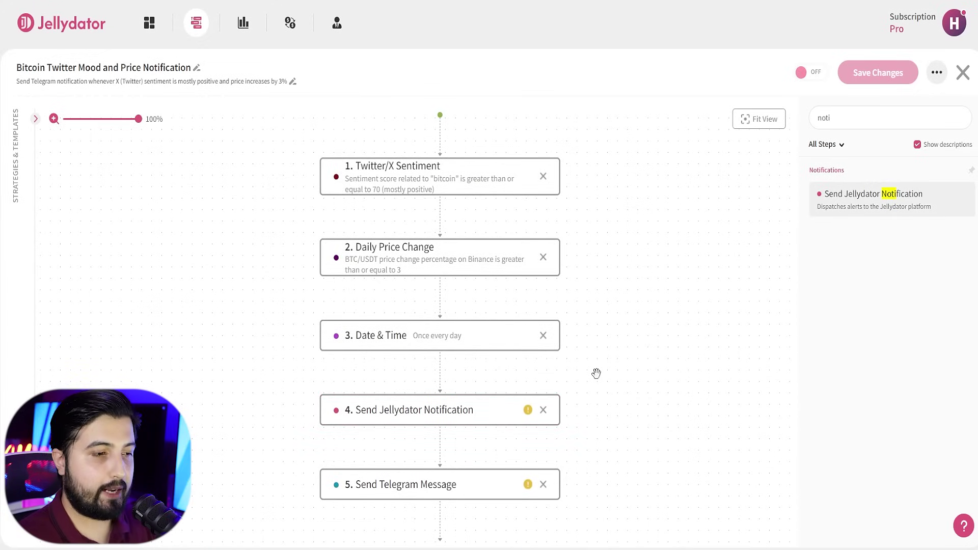
key(ctrl+z)
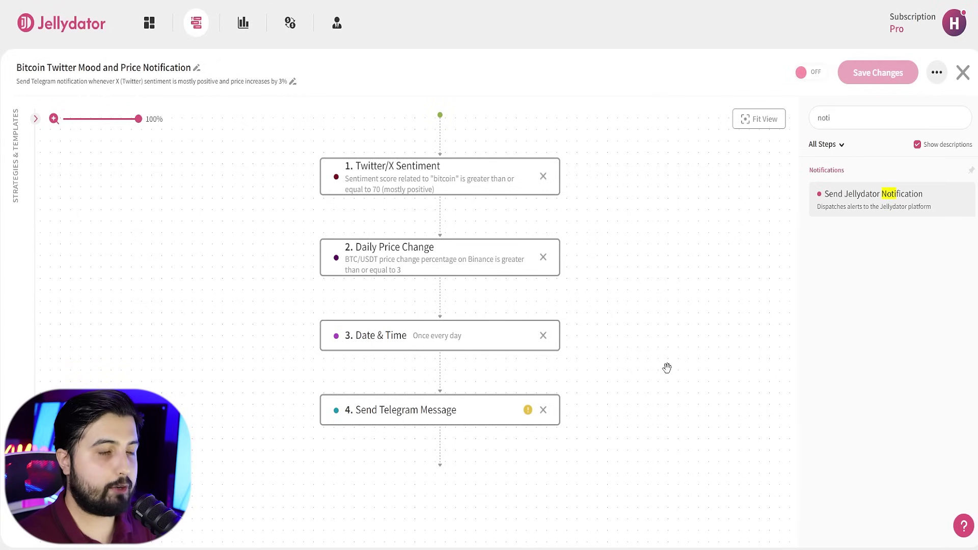
Write 'Bitcoin is trending', then 'Price change' with Change Value and '% Sentiment on X:' with Latest Sentiment Score
click(409, 413)
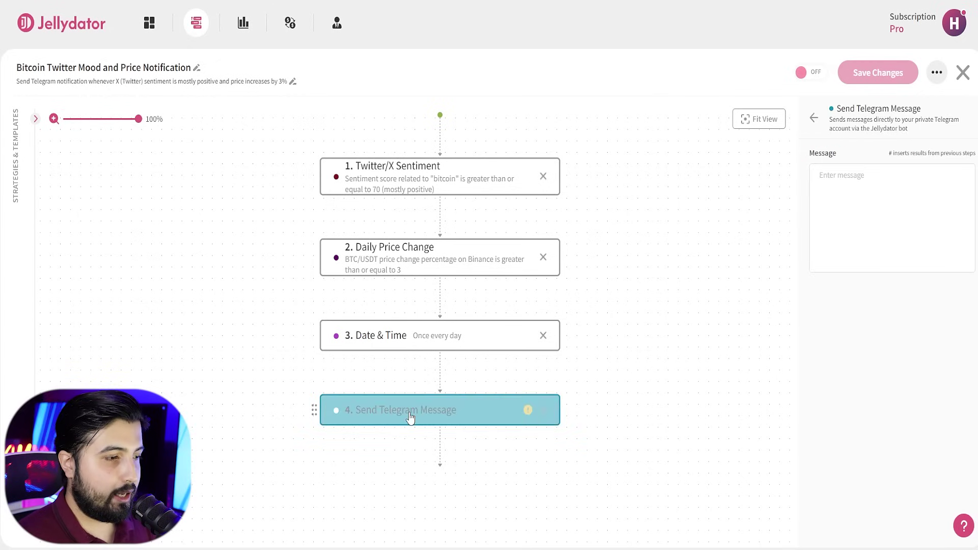
click(871, 194)
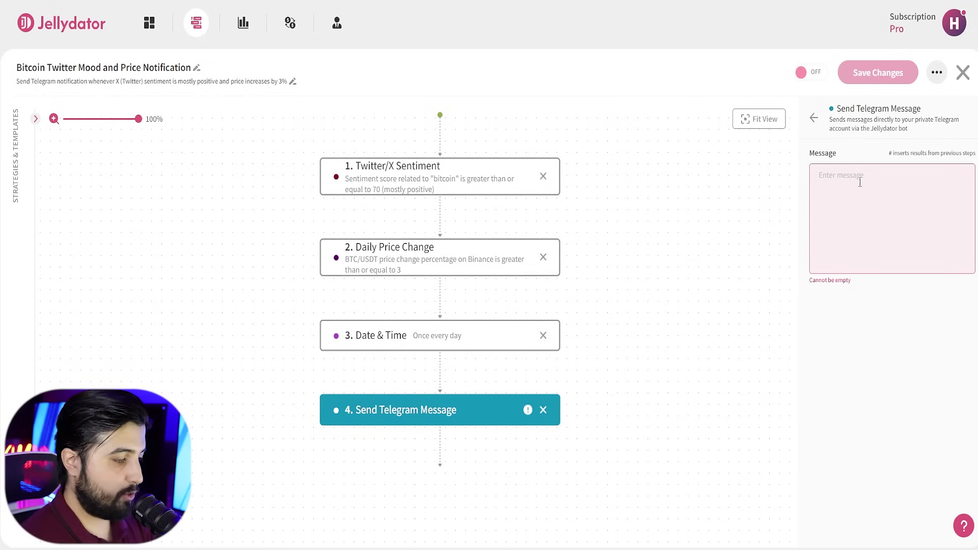
click(860, 182)
text(Bitco)
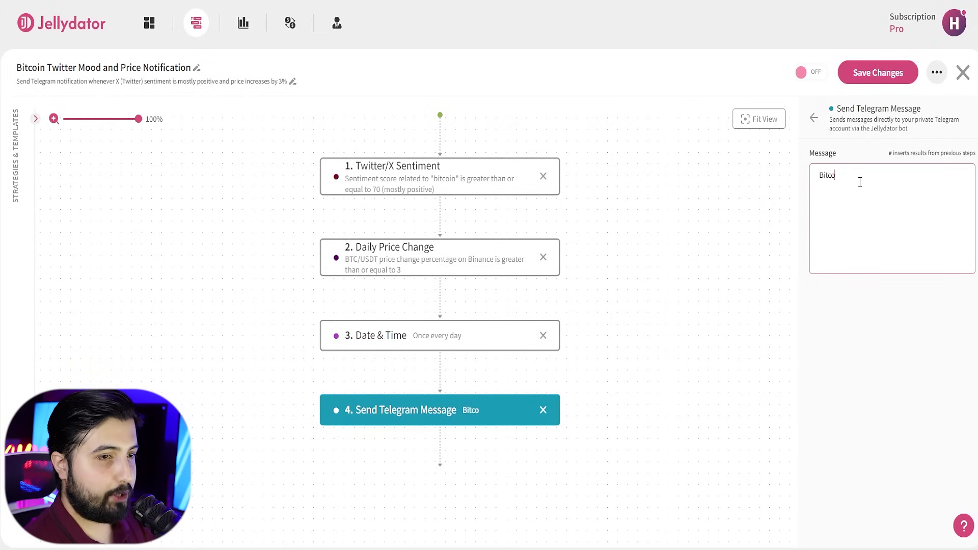
text(in is trending)
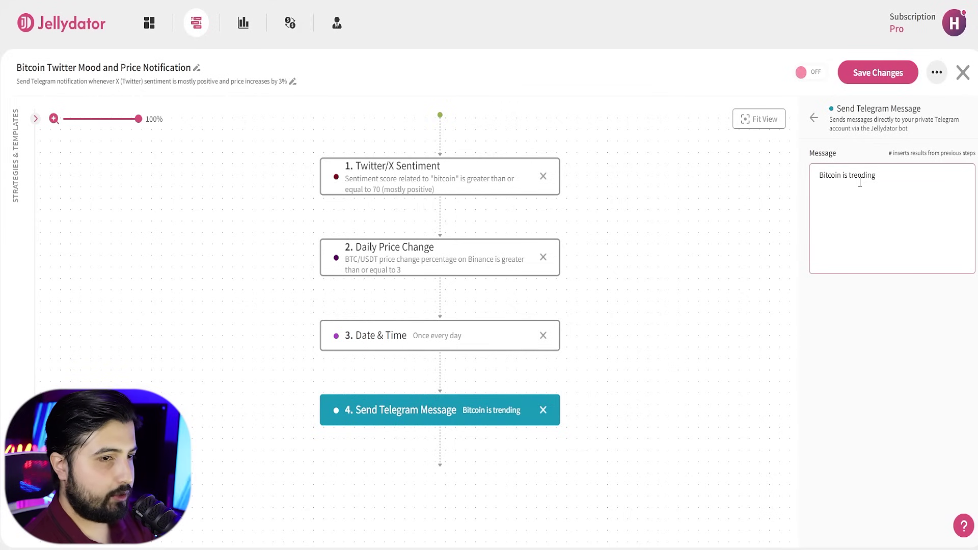
key(Return)
text(Price change)
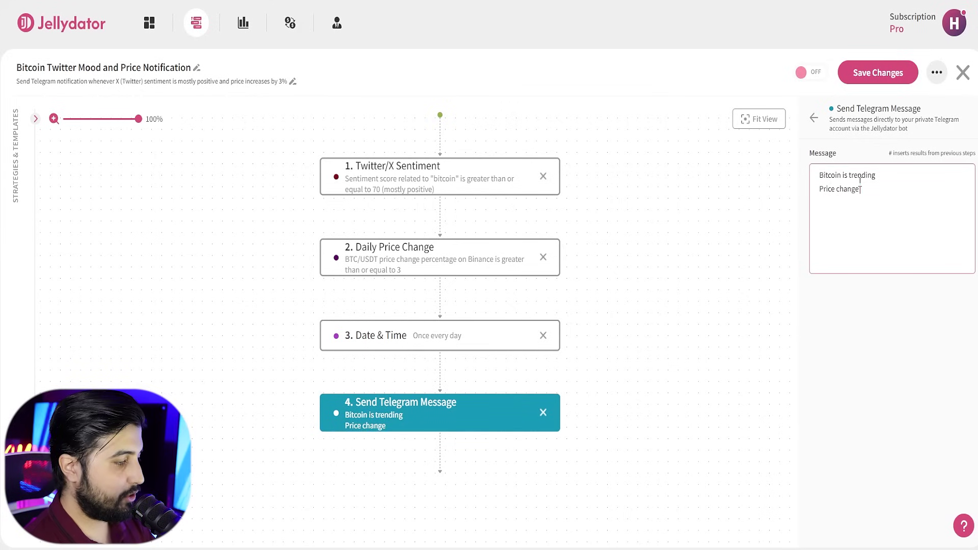
text( #)
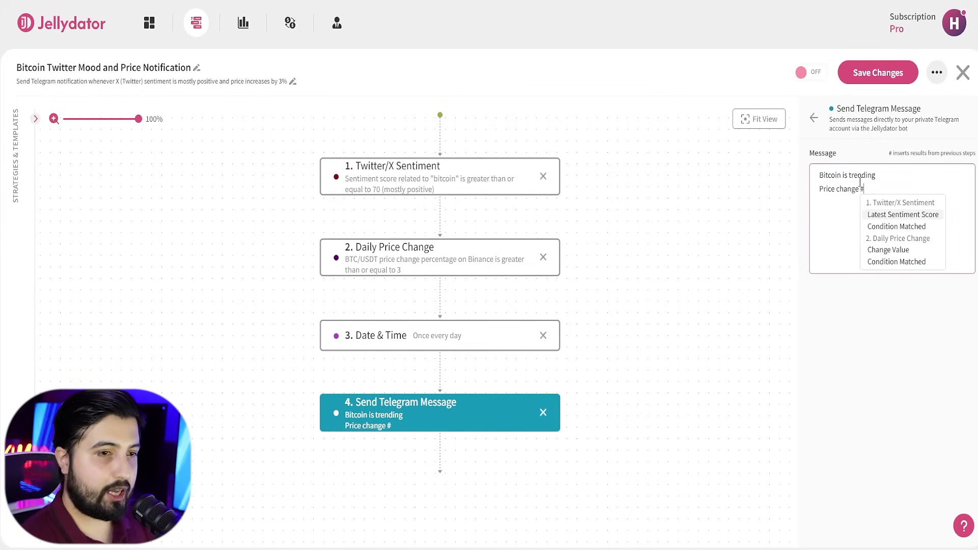
click(901, 251)
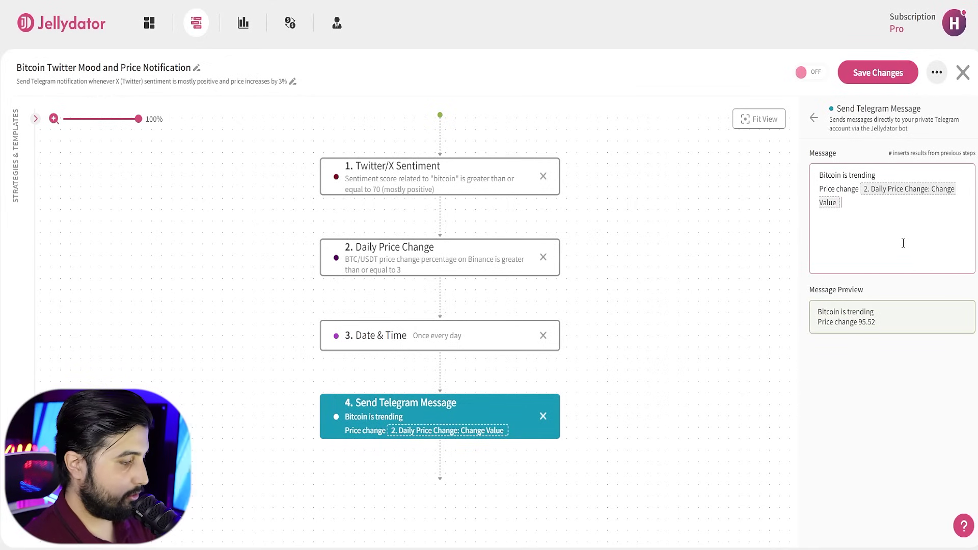
text(% )
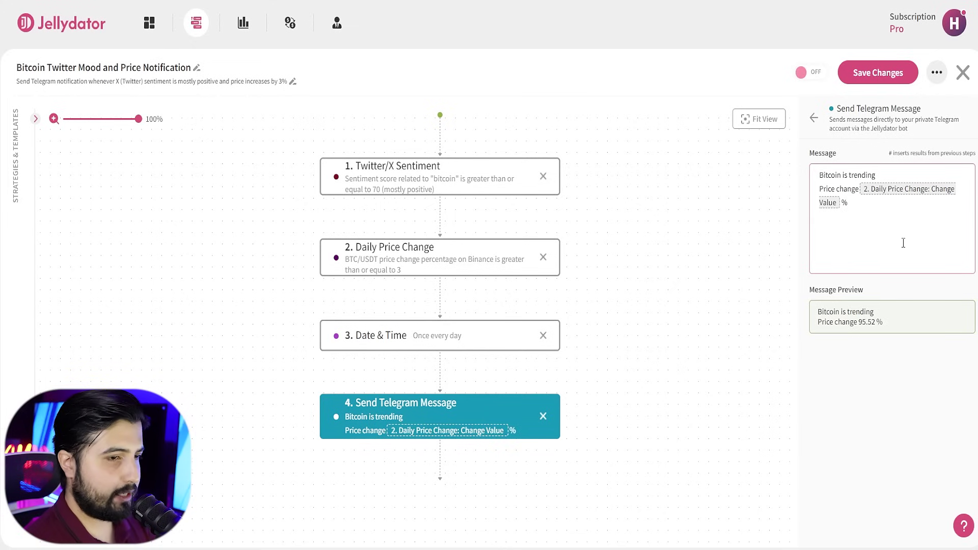
text(Sentiment on X)
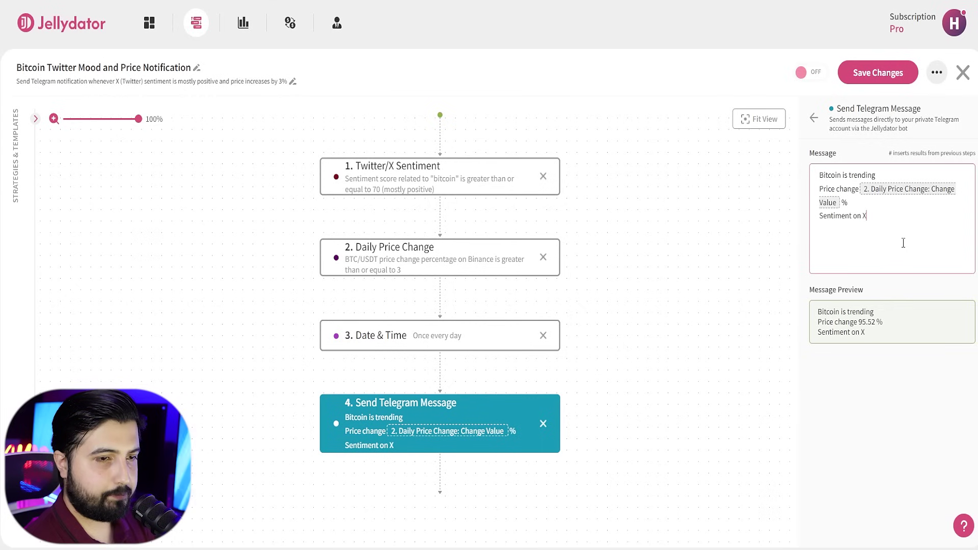
text(: #)
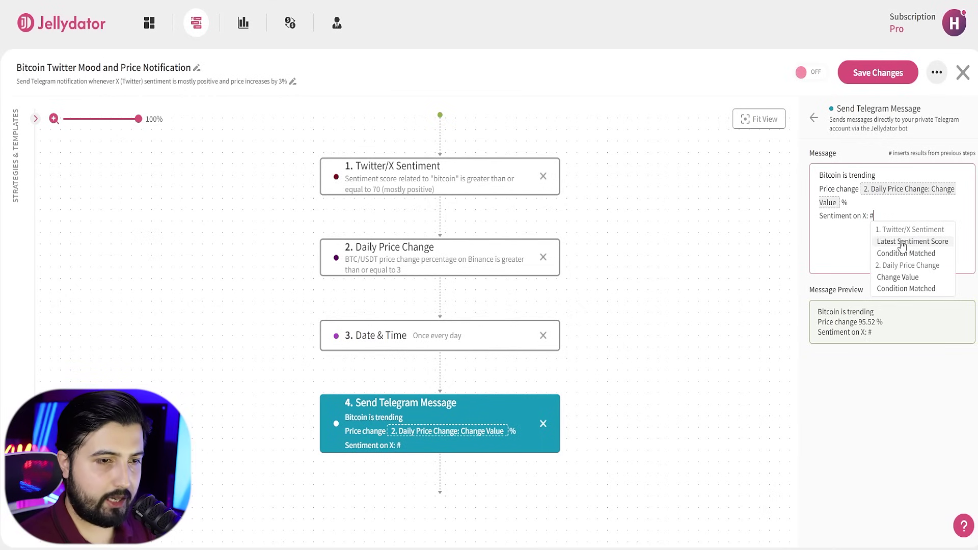
click(913, 243)
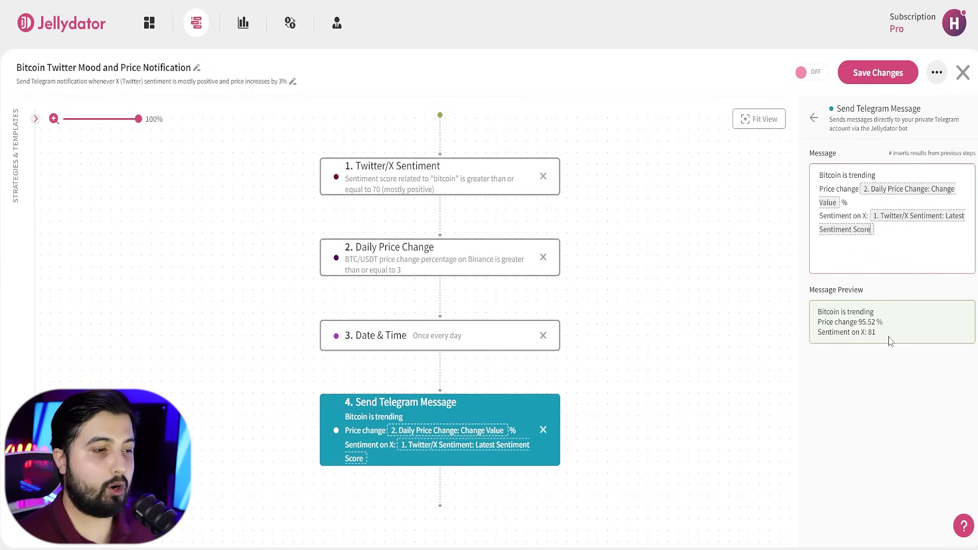
click(814, 117)
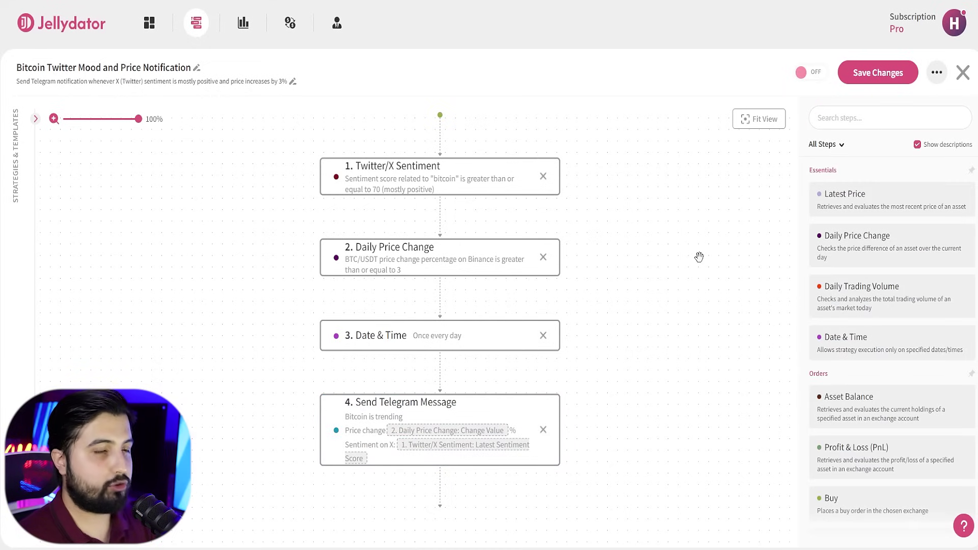
Save the strategy changes and switch the strategy ON
click(881, 74)
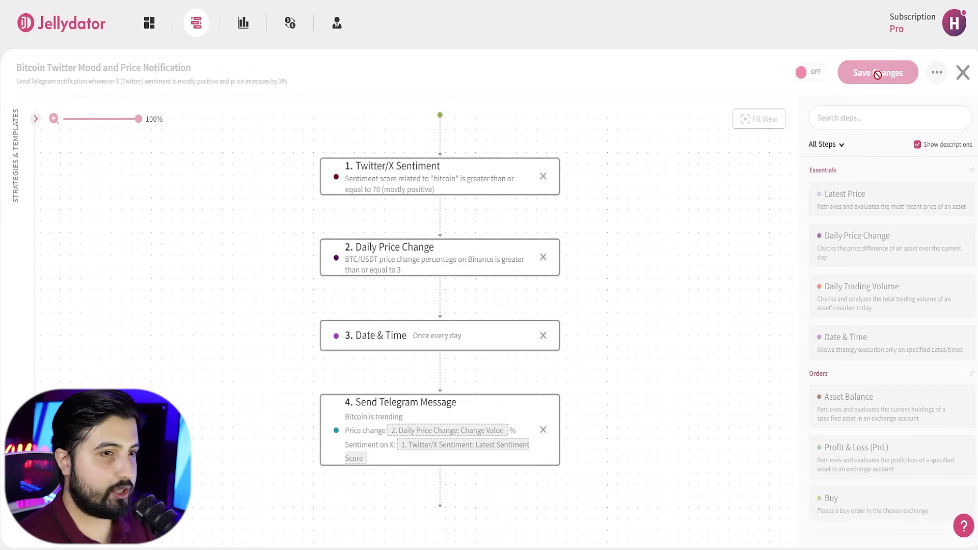
click(817, 74)
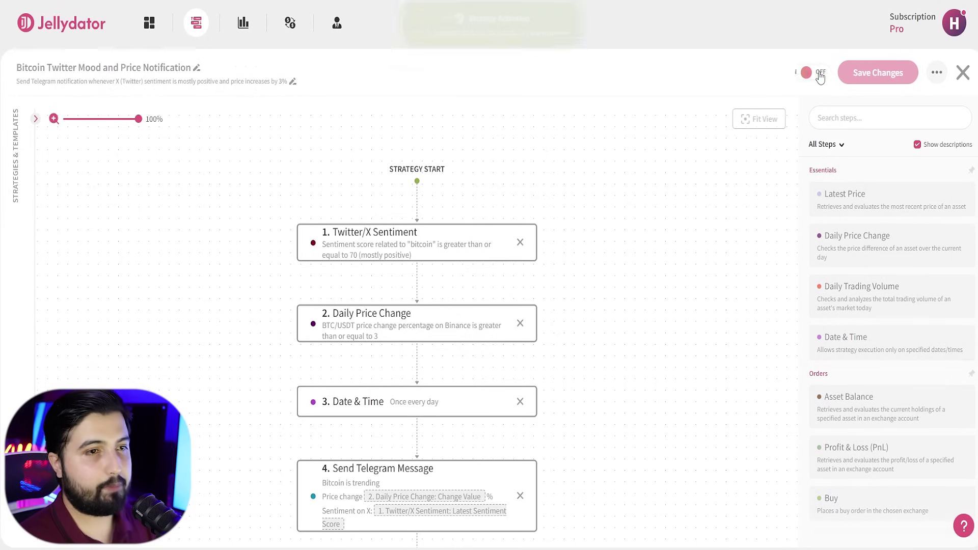